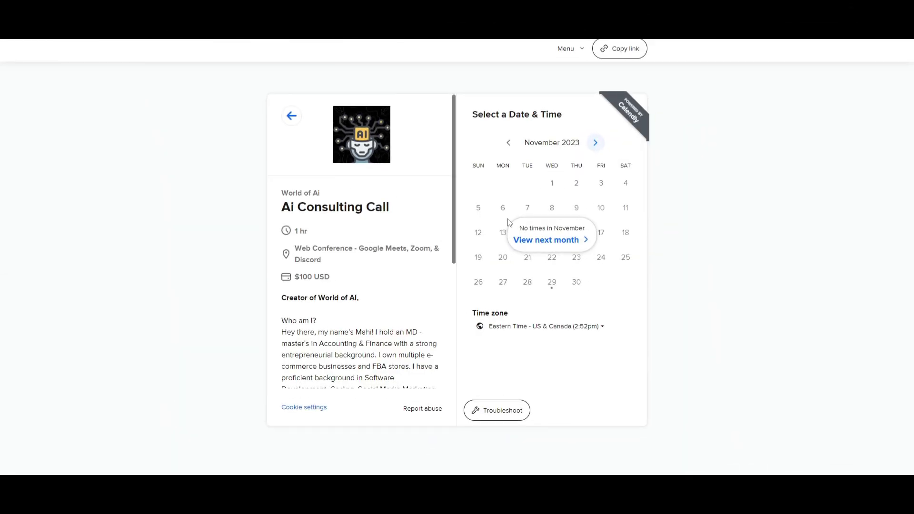
Advance the Calendly booking calendar to December 2023
{"action": "left_click", "coordinate": [595, 142]}
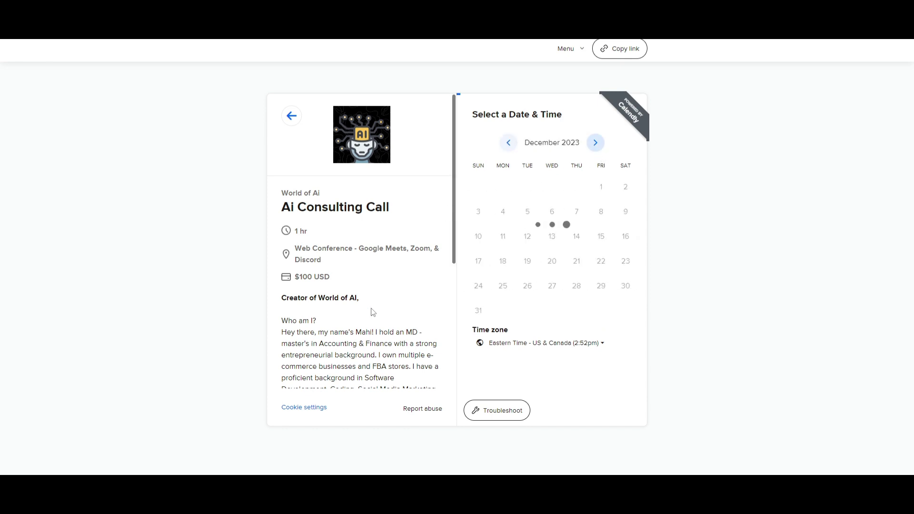
{"action": "scroll", "coordinate": [372, 312], "scroll_direction": "down", "scroll_amount": 3}
{"action": "scroll", "coordinate": [372, 313], "scroll_direction": "down", "scroll_amount": 3}
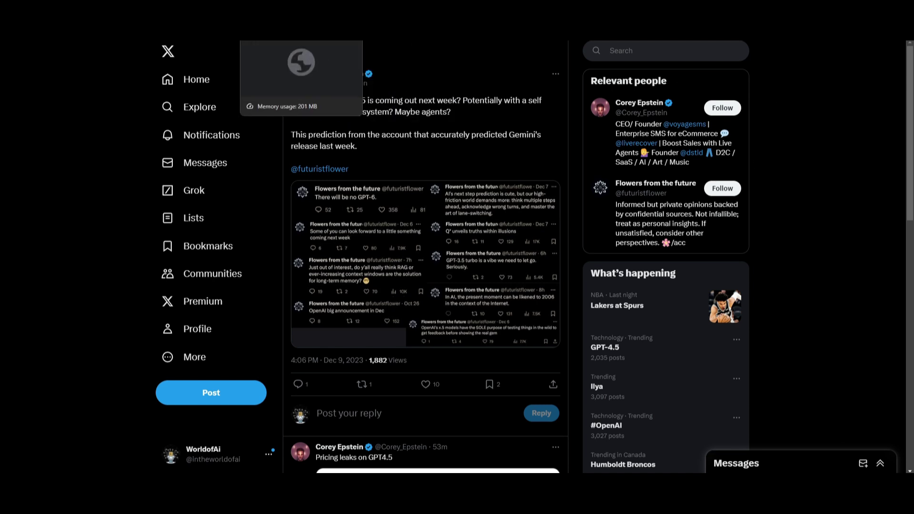
Go back to view the OpenAI pricing screenshot in full
{"action": "key", "text": "alt+Left"}
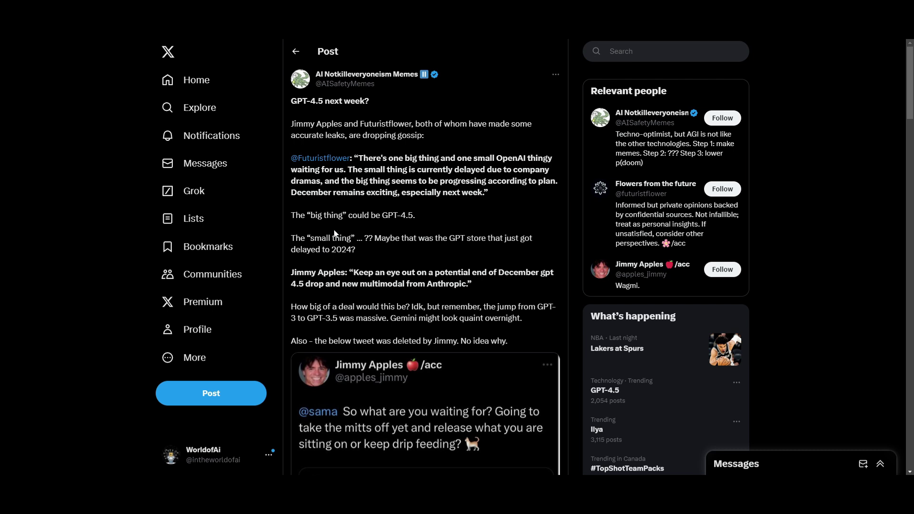
{"action": "scroll", "coordinate": [467, 164], "scroll_direction": "down", "scroll_amount": 2}
{"action": "scroll", "coordinate": [398, 217], "scroll_direction": "down", "scroll_amount": 2}
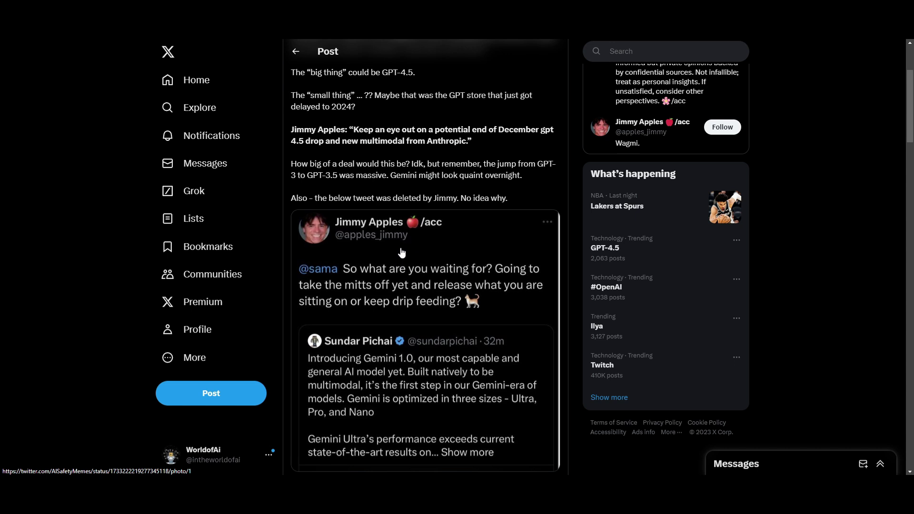
{"action": "scroll", "coordinate": [400, 249], "scroll_direction": "down", "scroll_amount": 1}
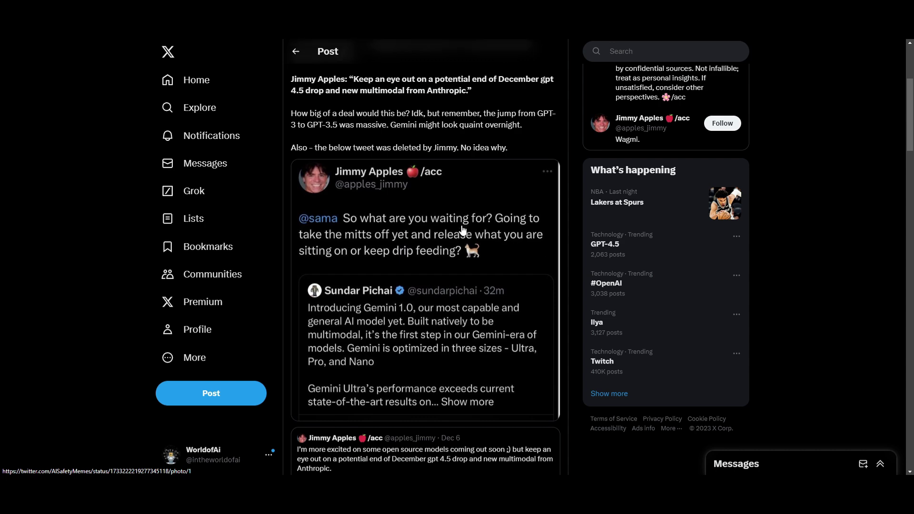
{"action": "scroll", "coordinate": [443, 205], "scroll_direction": "up", "scroll_amount": 2}
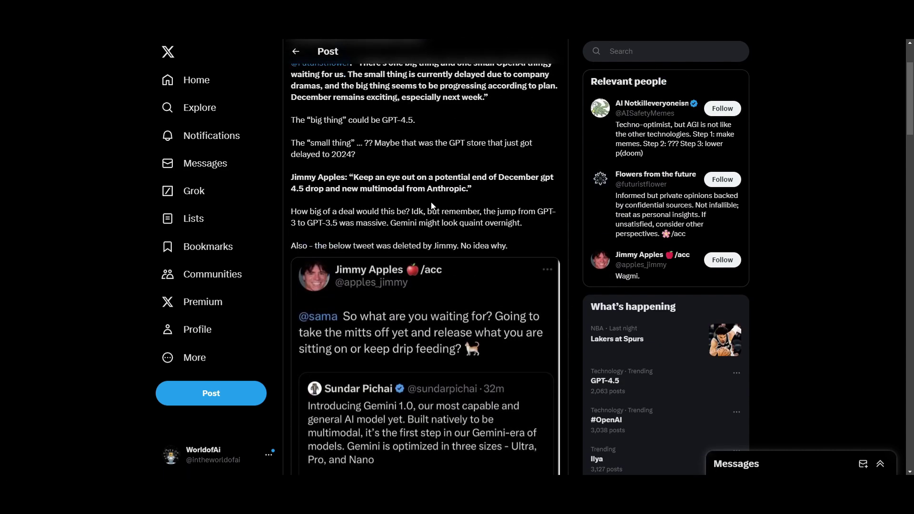
{"action": "scroll", "coordinate": [432, 206], "scroll_direction": "up", "scroll_amount": 2}
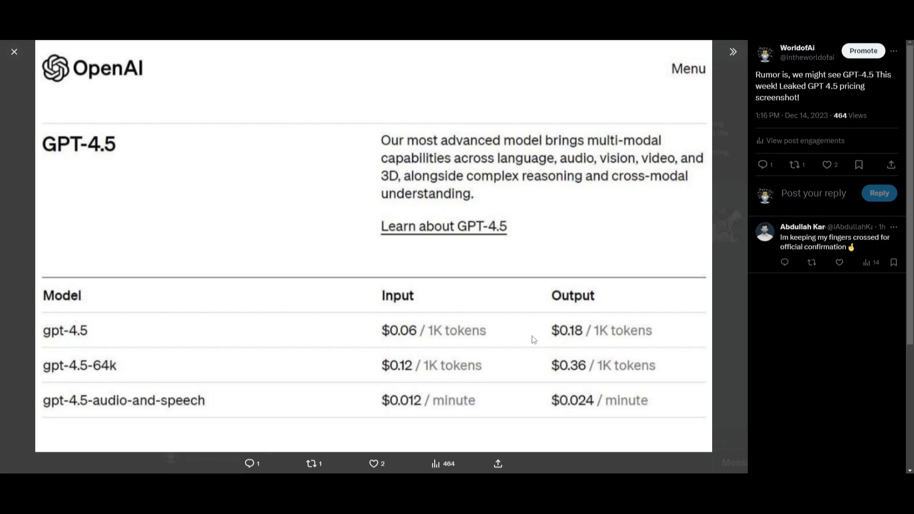
Close the full-size pricing image to return to the WorldofAi post
{"action": "left_click", "coordinate": [14, 52]}
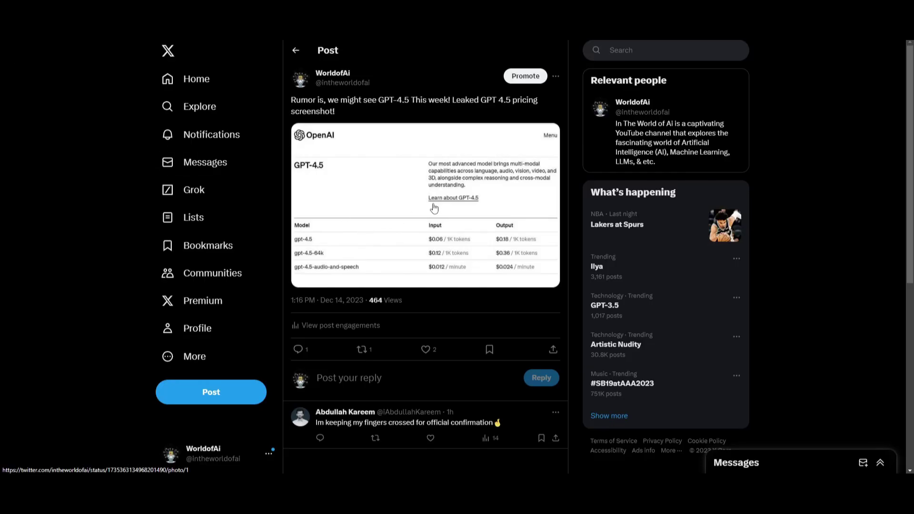
Open the WorldofAi account's own profile page
{"action": "left_click", "coordinate": [214, 325]}
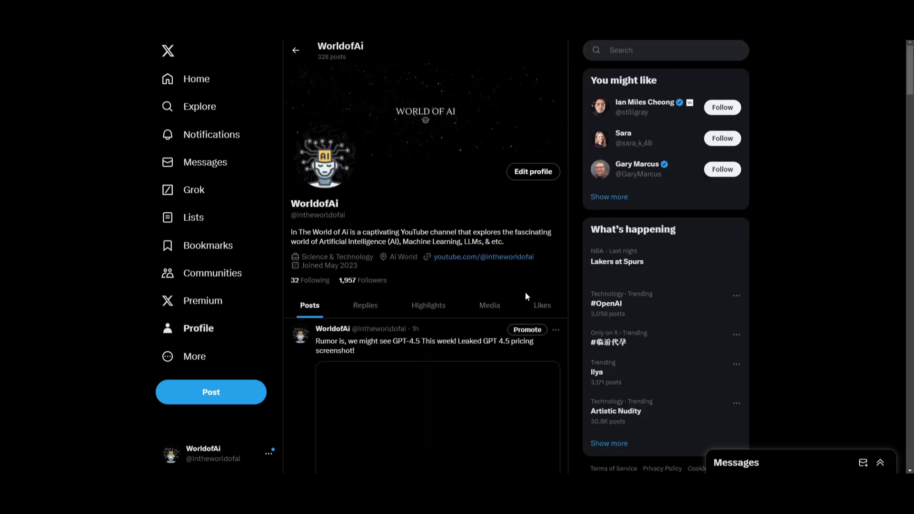
{"action": "scroll", "coordinate": [490, 256], "scroll_direction": "down", "scroll_amount": 4}
{"action": "scroll", "coordinate": [428, 300], "scroll_direction": "down", "scroll_amount": 4}
{"action": "scroll", "coordinate": [428, 300], "scroll_direction": "down", "scroll_amount": 4}
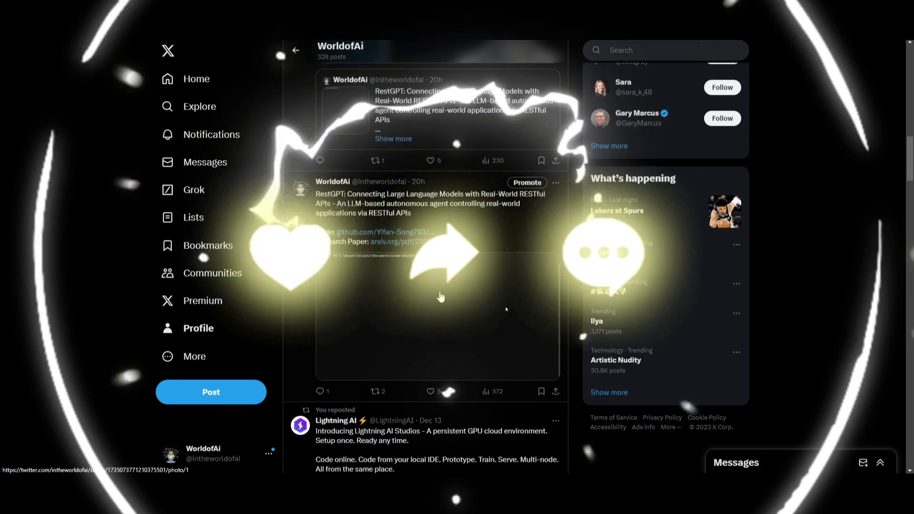
{"action": "scroll", "coordinate": [439, 297], "scroll_direction": "down", "scroll_amount": 4}
{"action": "scroll", "coordinate": [438, 298], "scroll_direction": "down", "scroll_amount": 4}
{"action": "scroll", "coordinate": [439, 298], "scroll_direction": "down", "scroll_amount": 4}
{"action": "scroll", "coordinate": [439, 298], "scroll_direction": "down", "scroll_amount": 3}
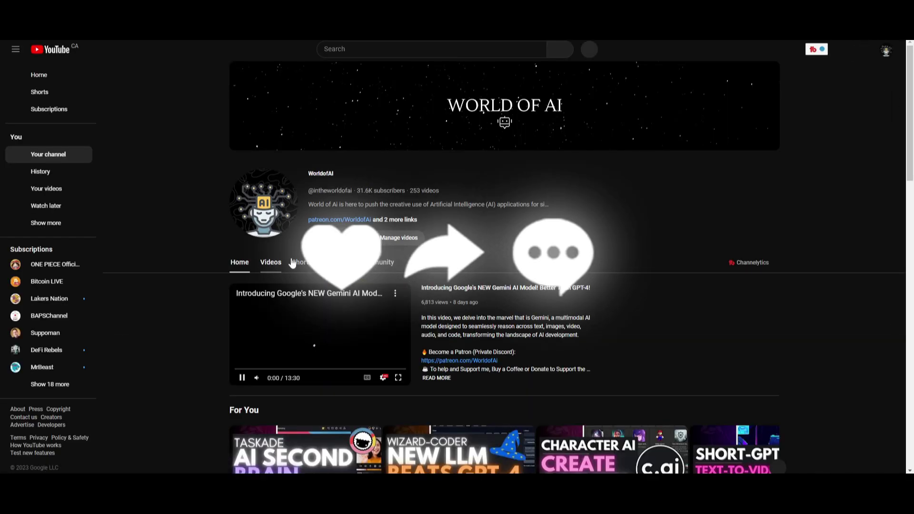
Show all of the World of AI channel's uploads on its Videos tab
{"action": "left_click", "coordinate": [271, 264]}
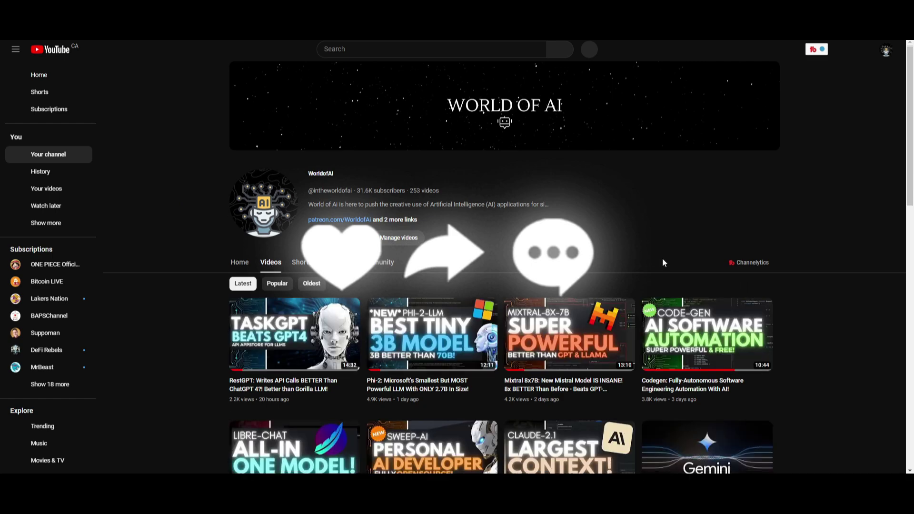
{"action": "scroll", "coordinate": [645, 262], "scroll_direction": "down", "scroll_amount": 3}
{"action": "scroll", "coordinate": [640, 264], "scroll_direction": "down", "scroll_amount": 4}
{"action": "scroll", "coordinate": [639, 262], "scroll_direction": "down", "scroll_amount": 2}
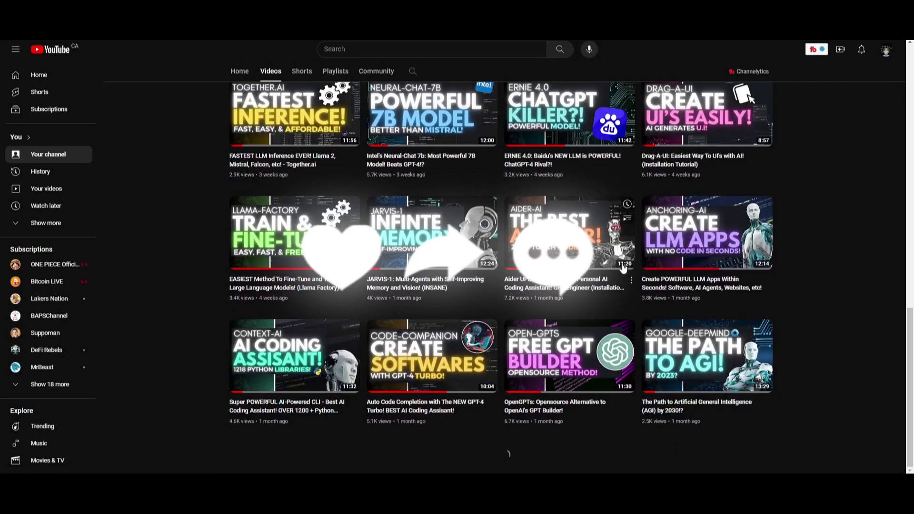
{"action": "scroll", "coordinate": [620, 268], "scroll_direction": "down", "scroll_amount": 2}
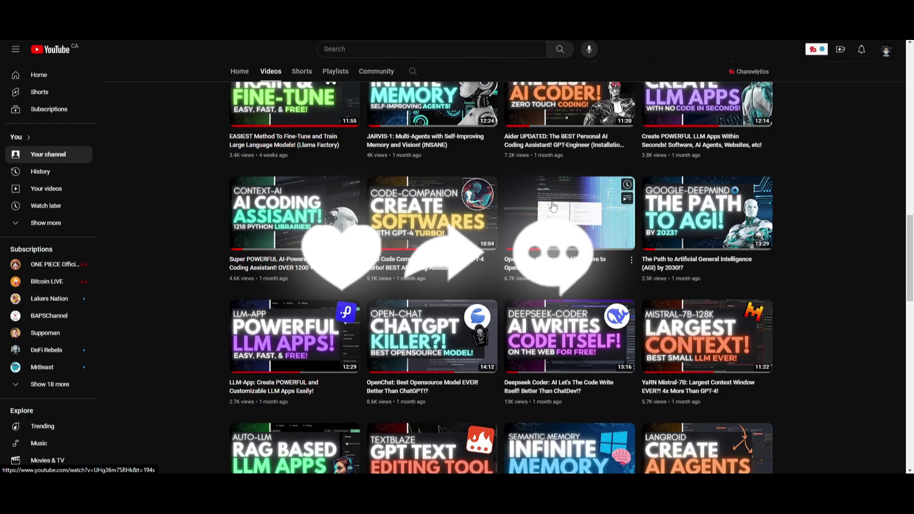
{"action": "scroll", "coordinate": [552, 207], "scroll_direction": "down", "scroll_amount": 1}
{"action": "scroll", "coordinate": [552, 207], "scroll_direction": "down", "scroll_amount": 4}
{"action": "scroll", "coordinate": [552, 207], "scroll_direction": "down", "scroll_amount": 1}
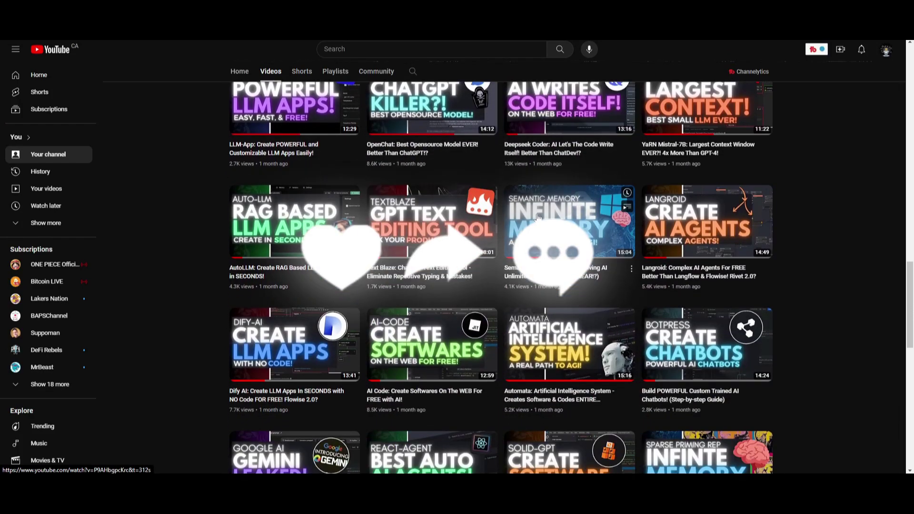